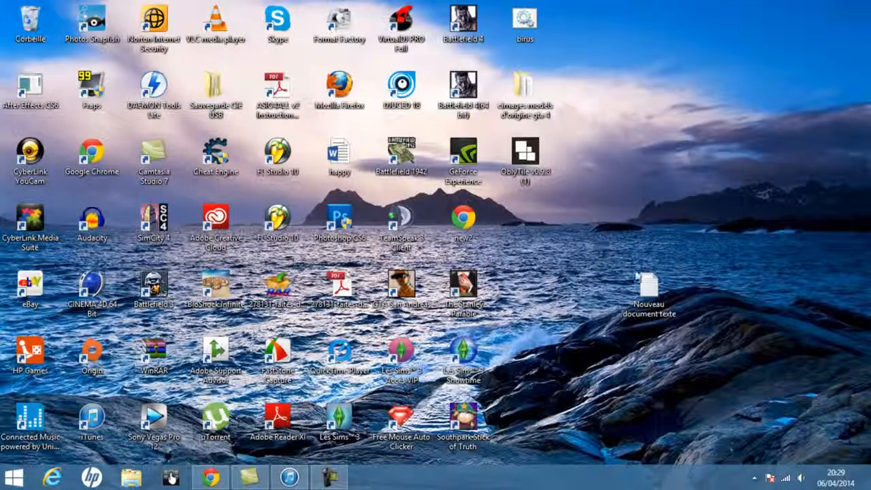
# Look through the tiles on the Start screen and return to the desktop
pyautogui.moveTo(636, 273); pyautogui.dragTo(605, 218)
pyautogui.moveTo(867, 3)
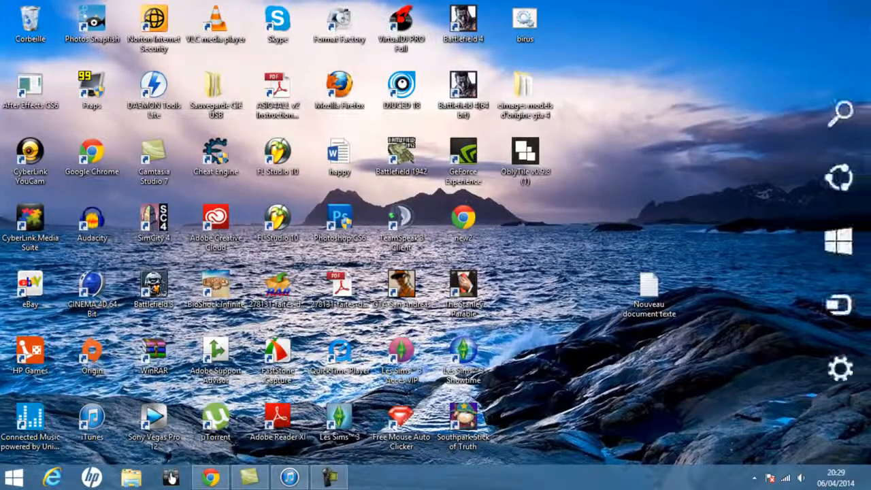
pyautogui.click(837, 242)
pyautogui.scroll(-15, 739, 329)
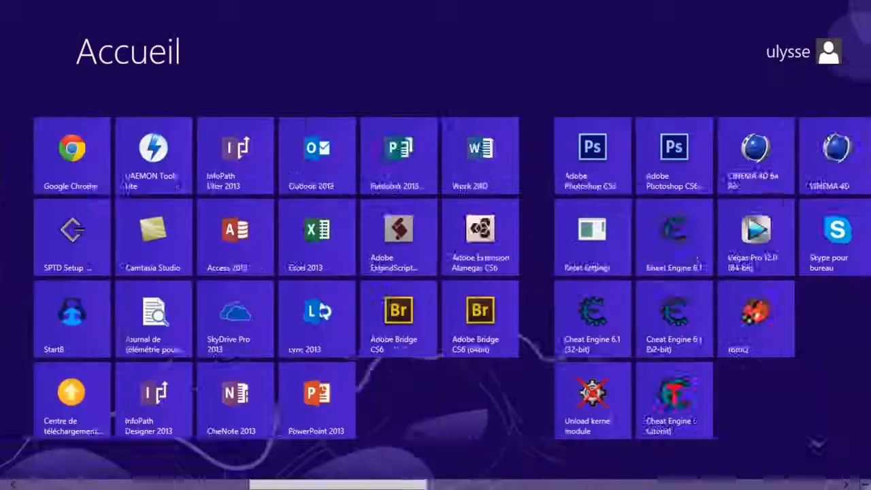
pyautogui.scroll(15, 8, 265)
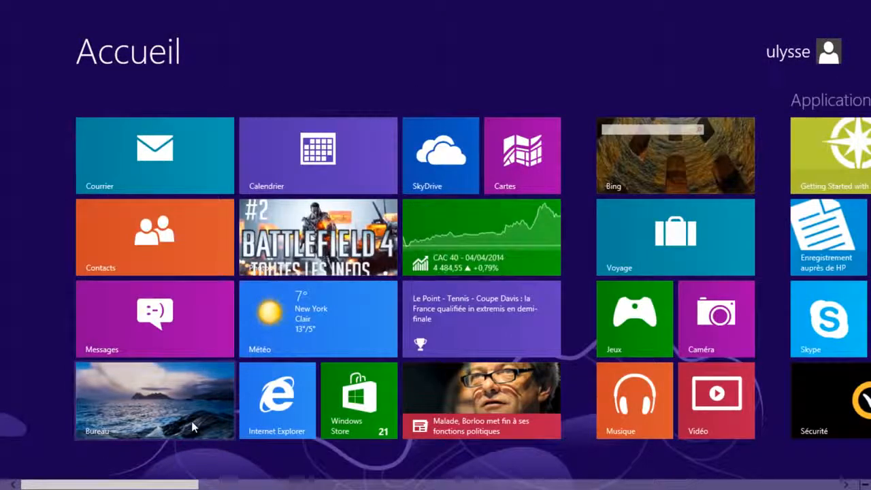
pyautogui.scroll(-8, 192, 427)
pyautogui.scroll(-8, 435, 272)
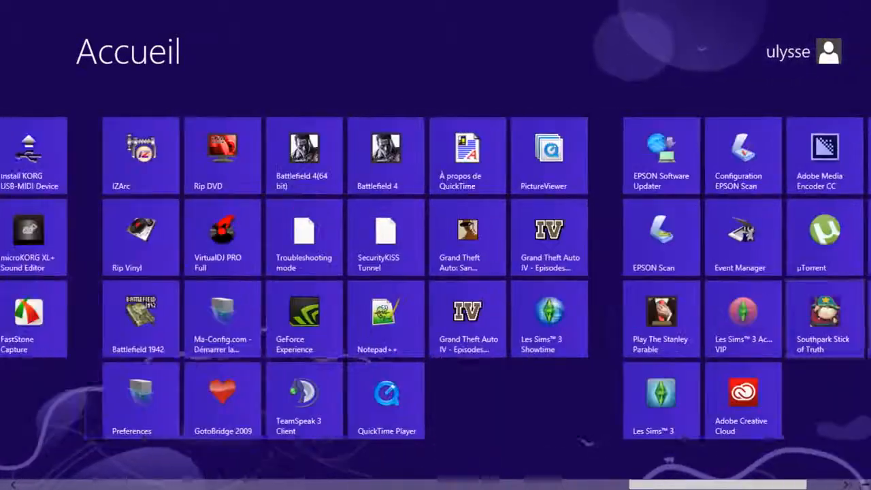
pyautogui.scroll(6, 436, 272)
pyautogui.scroll(10, 435, 272)
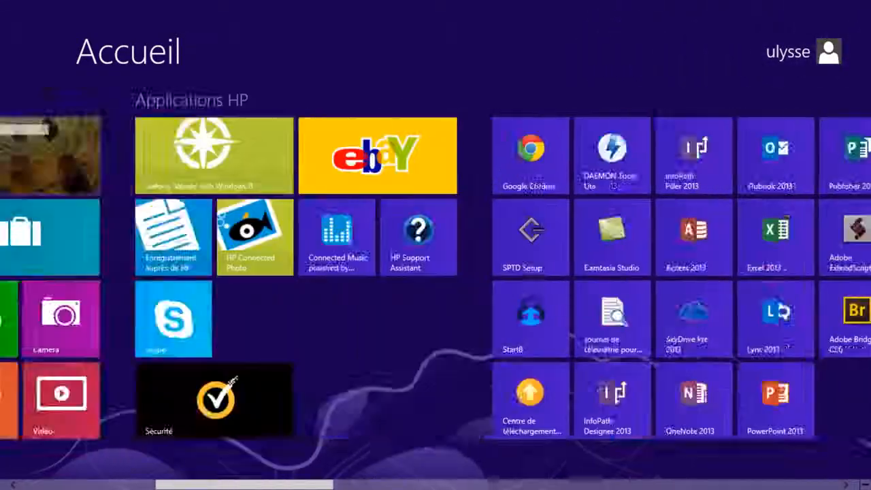
pyautogui.click(177, 389)
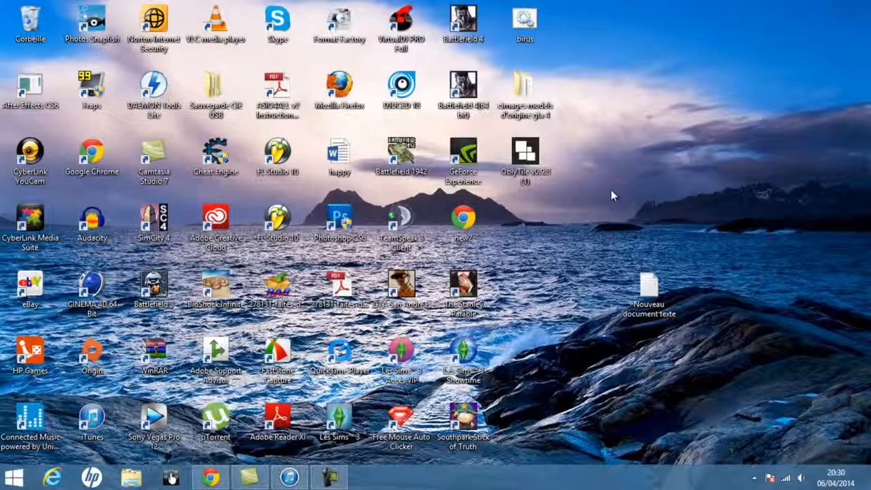
pyautogui.moveTo(543, 244); pyautogui.dragTo(680, 16)
pyautogui.moveTo(588, 19); pyautogui.dragTo(435, 452)
pyautogui.click(544, 465)
pyautogui.moveTo(538, 461); pyautogui.dragTo(558, 215)
pyautogui.moveTo(572, 2); pyautogui.dragTo(661, 102)
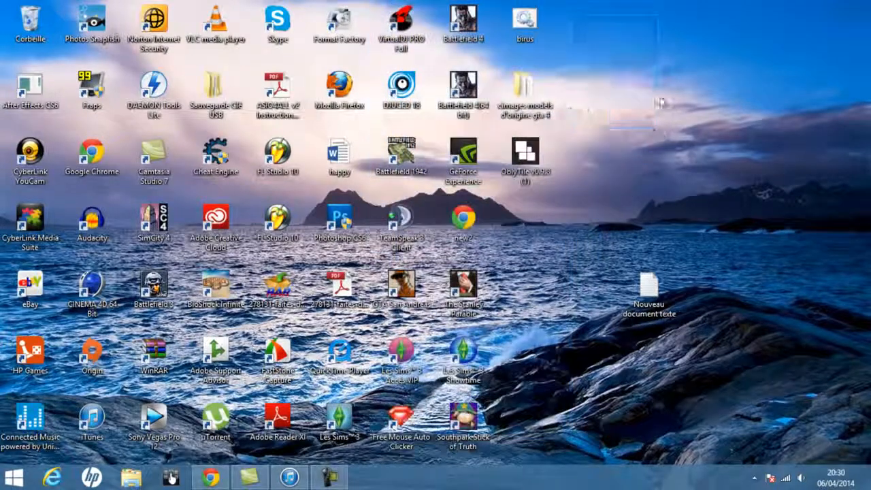
# Switch to Chrome to view the MEGA download page for OblyTile v0.9.8.exe, and return to the desktop
pyautogui.click(210, 478)
pyautogui.click(240, 9)
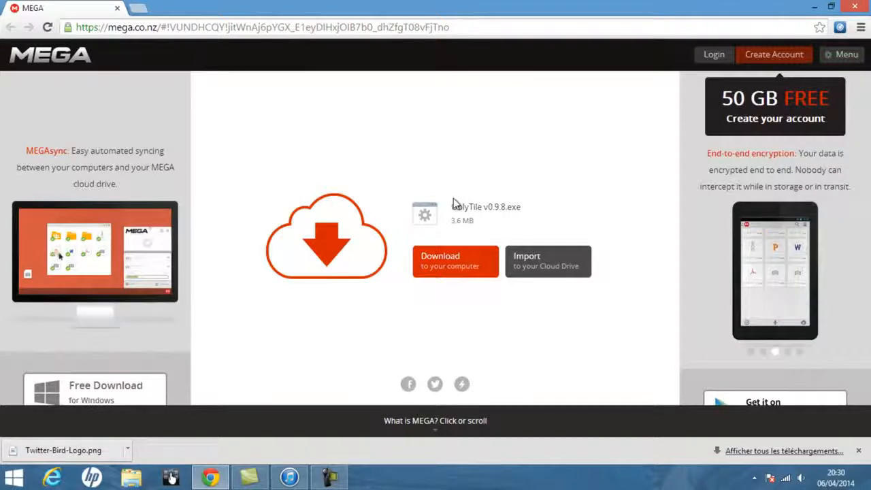
pyautogui.moveTo(452, 207); pyautogui.dragTo(562, 198)
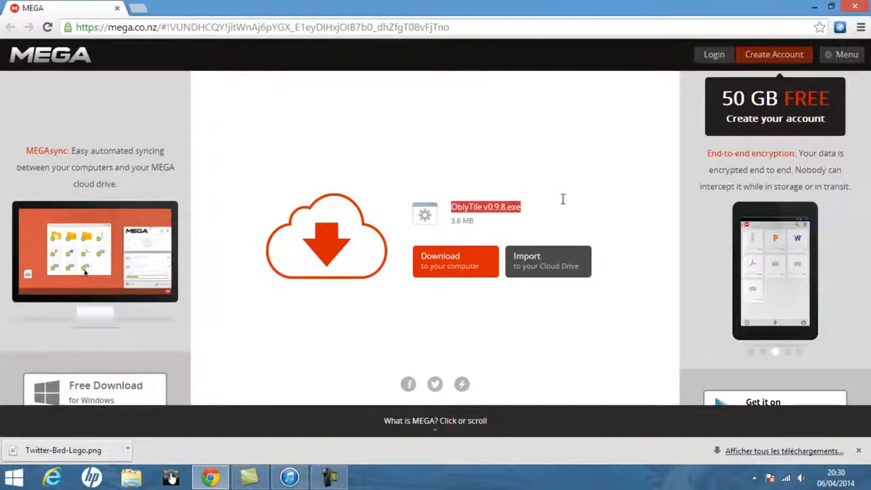
pyautogui.click(508, 204)
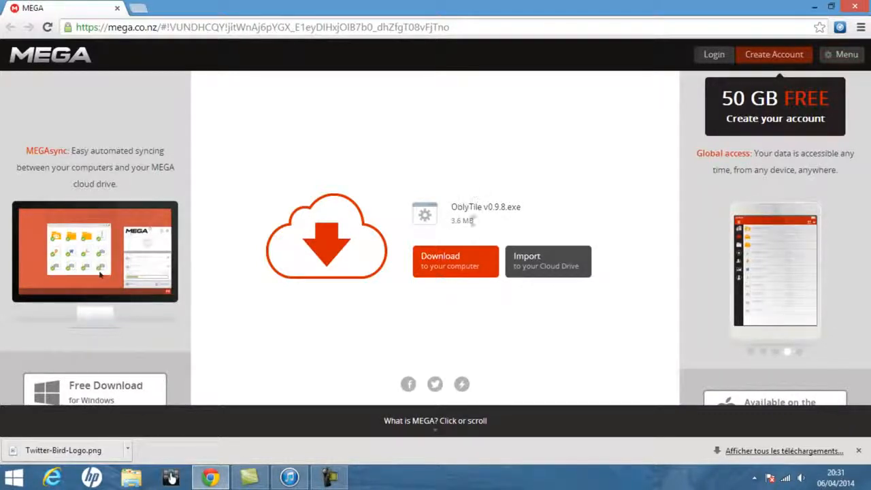
pyautogui.click(814, 6)
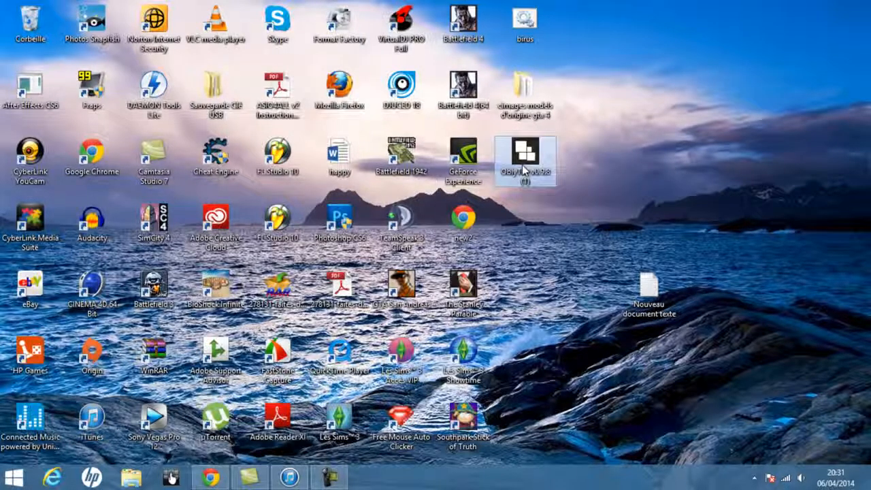
# Launch OblyTile from the desktop and load the iTunes shortcut for conversion to a tile
pyautogui.doubleClick(525, 163)
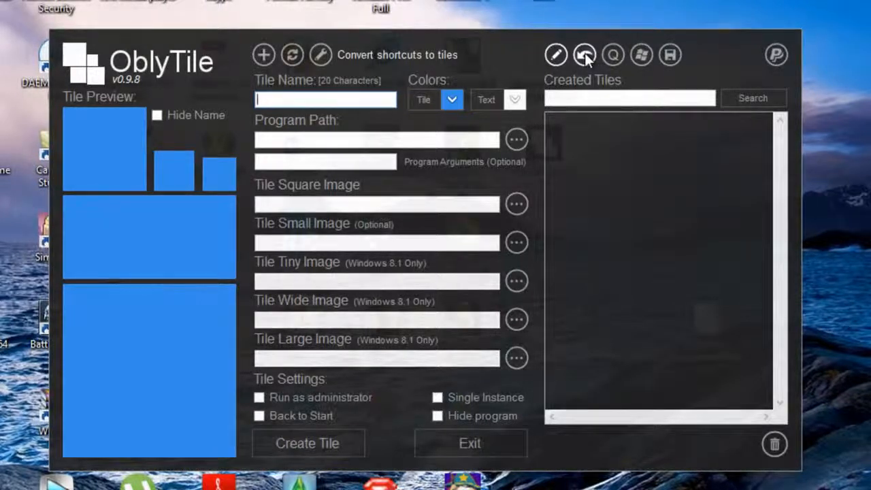
pyautogui.click(585, 56)
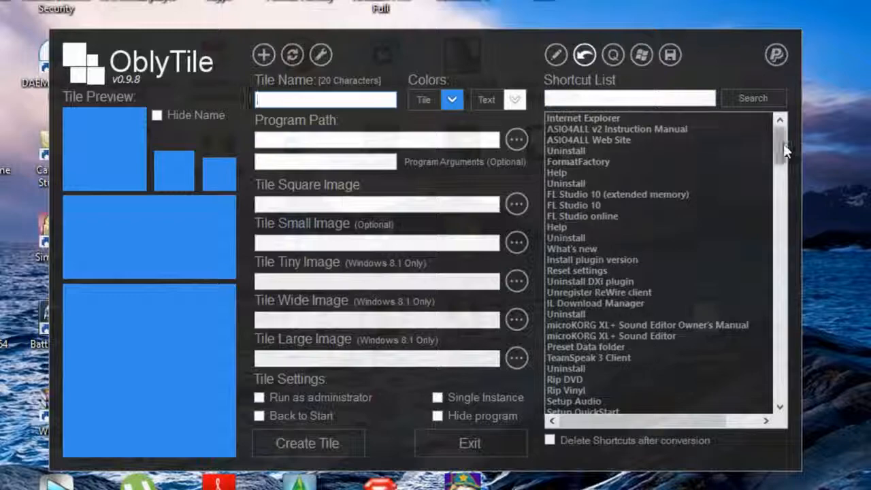
pyautogui.moveTo(784, 147); pyautogui.dragTo(737, 326)
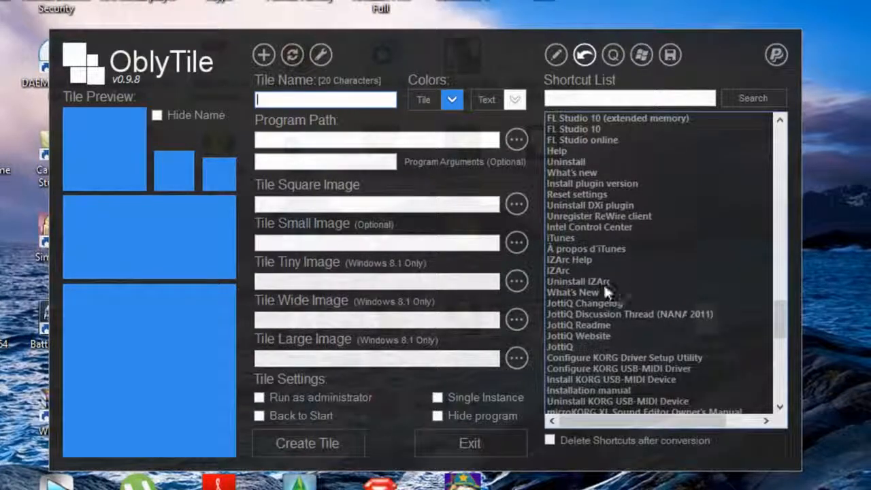
pyautogui.click(581, 230)
pyautogui.click(583, 234)
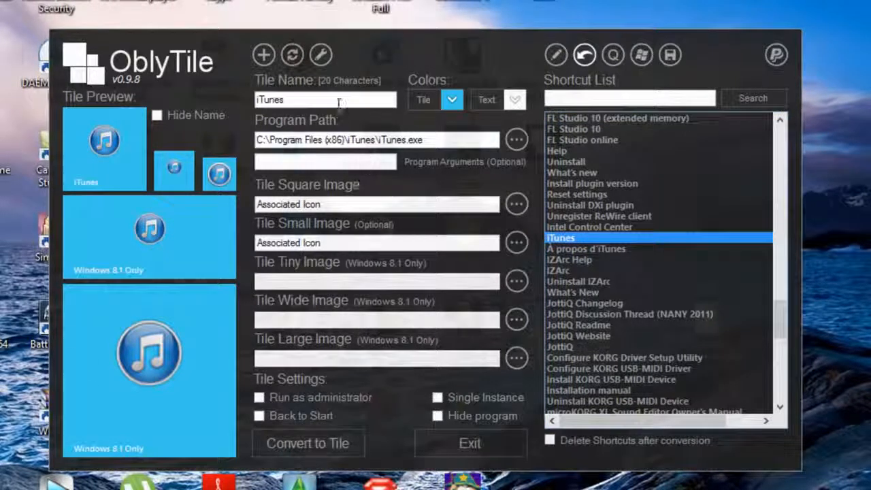
# Try the Hide Name option for the iTunes tile and switch it back off
pyautogui.click(297, 99)
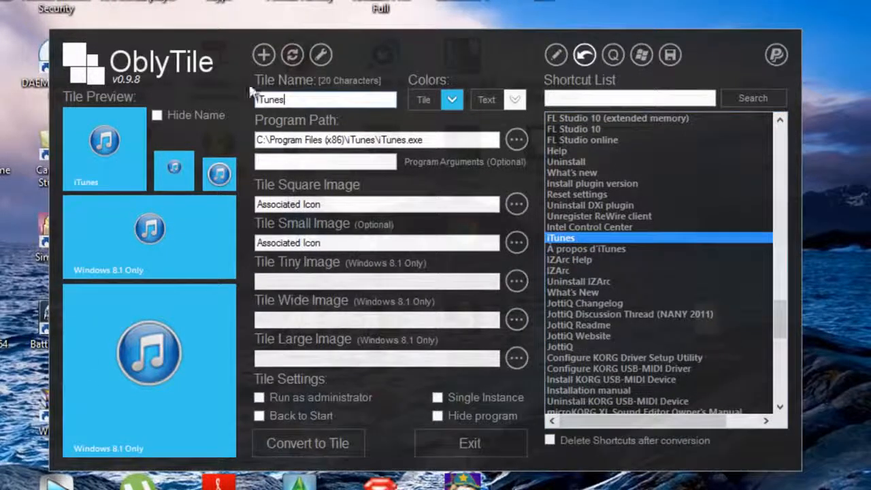
pyautogui.click(158, 115)
pyautogui.click(156, 113)
pyautogui.click(345, 101)
pyautogui.click(352, 100)
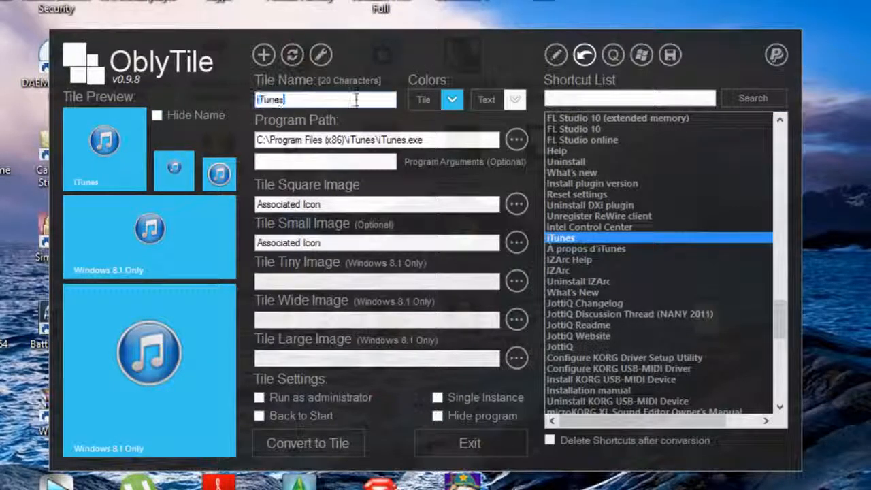
# Set the iTunes tile's background colour to a green shade, #17AA17
pyautogui.click(452, 99)
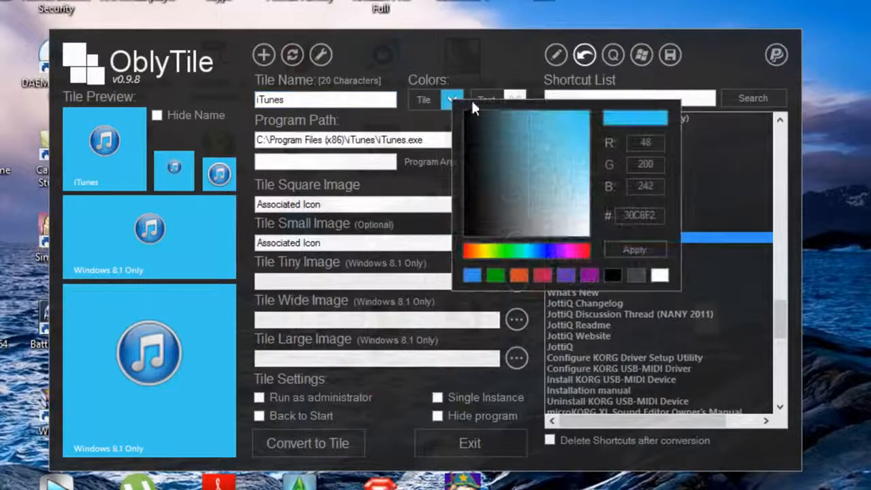
pyautogui.click(495, 275)
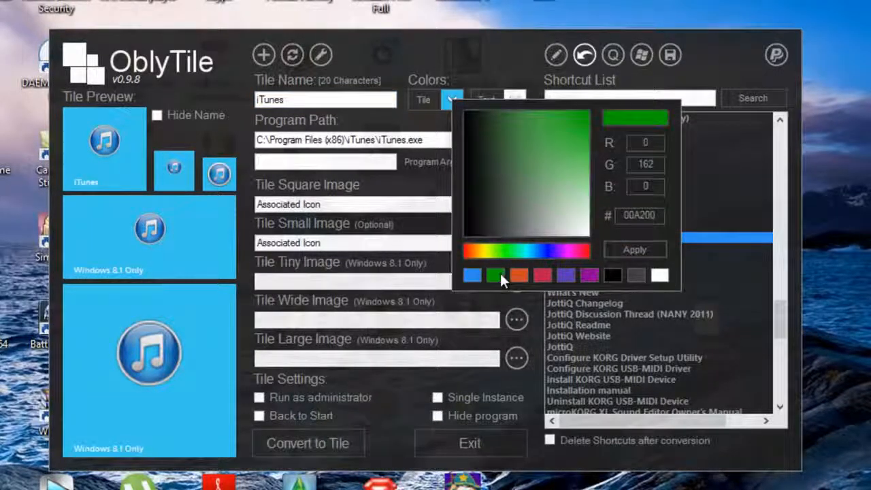
pyautogui.click(580, 126)
pyautogui.click(653, 249)
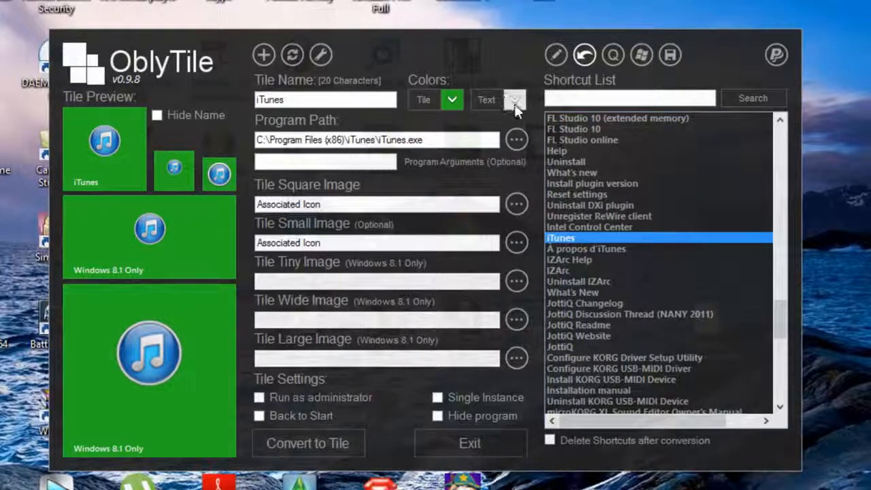
# Set the iTunes tile's background colour to the preset blue-violet and look at the text colour choices
pyautogui.click(450, 100)
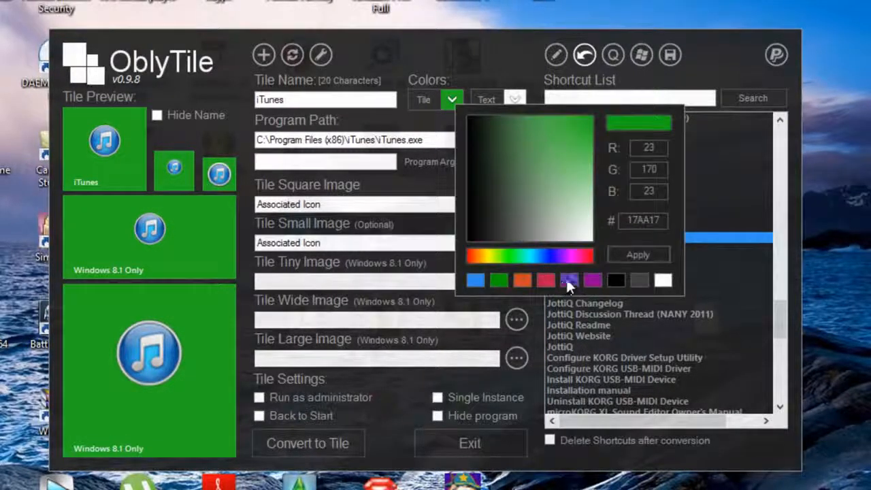
pyautogui.click(566, 278)
pyautogui.click(636, 252)
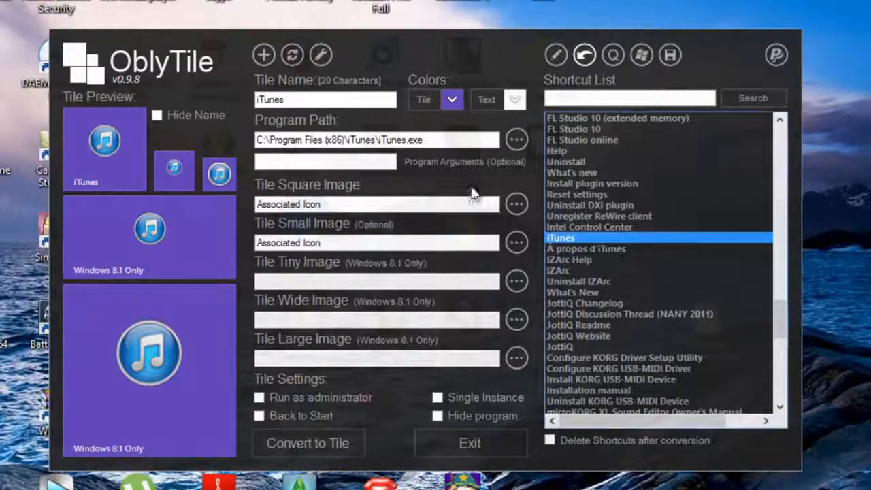
pyautogui.click(515, 100)
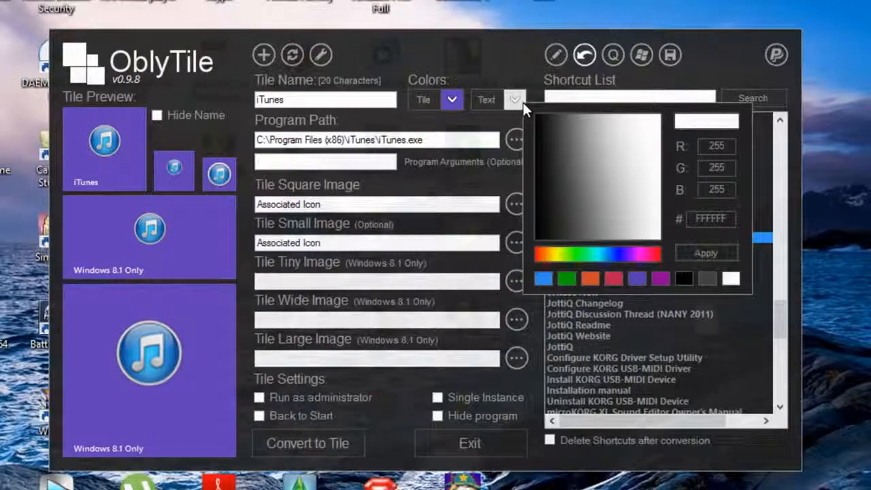
pyautogui.click(516, 102)
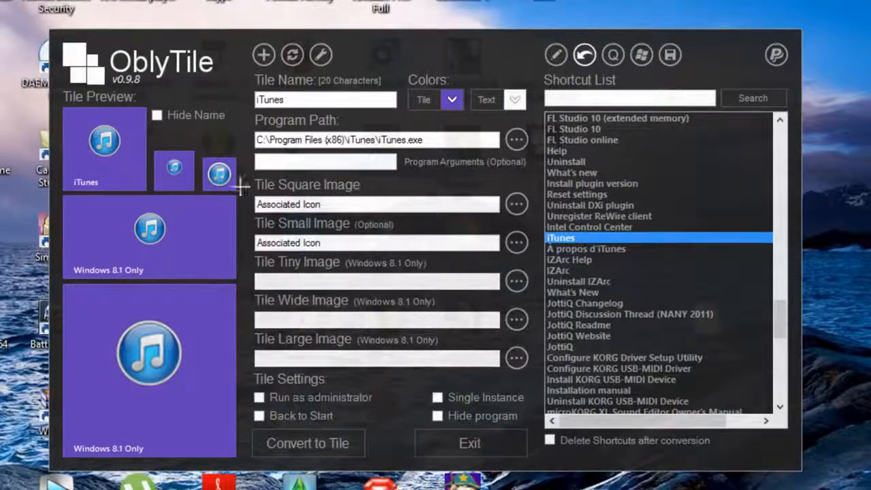
# Use the itunes10_red picture for all sizes of the iTunes tile and convert the shortcut to a tile
pyautogui.click(516, 206)
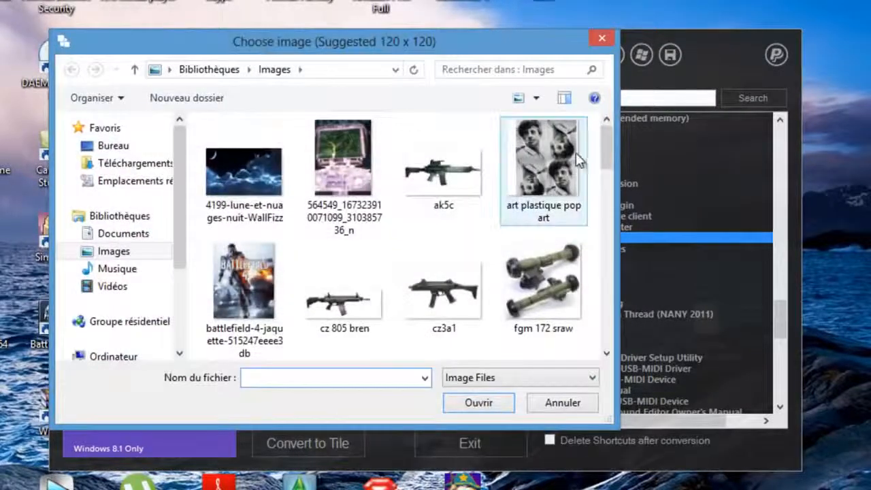
pyautogui.moveTo(612, 150); pyautogui.dragTo(608, 172)
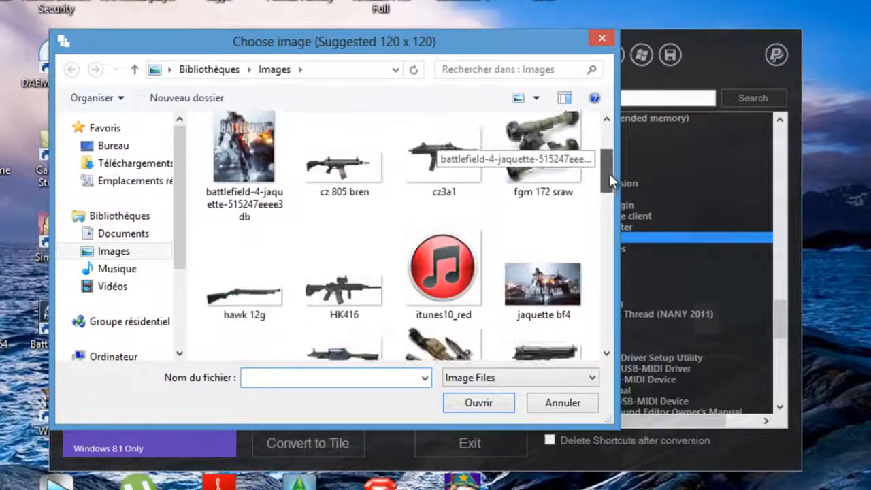
pyautogui.click(463, 262)
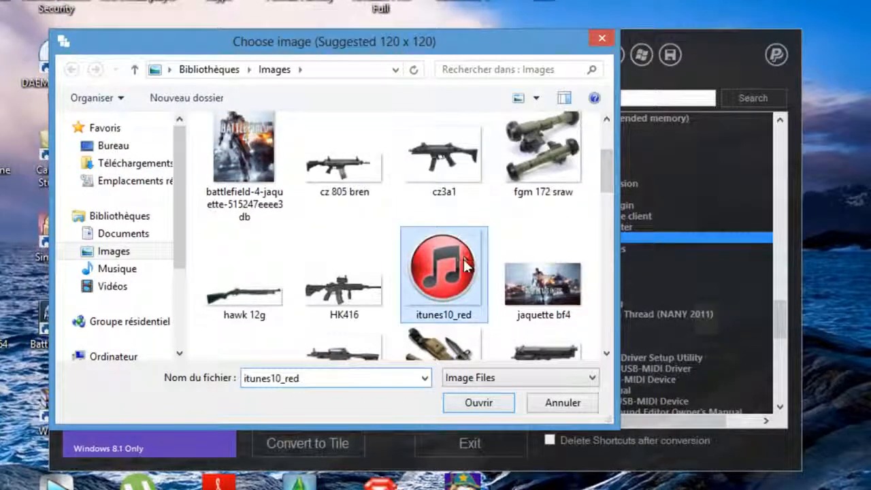
pyautogui.click(484, 403)
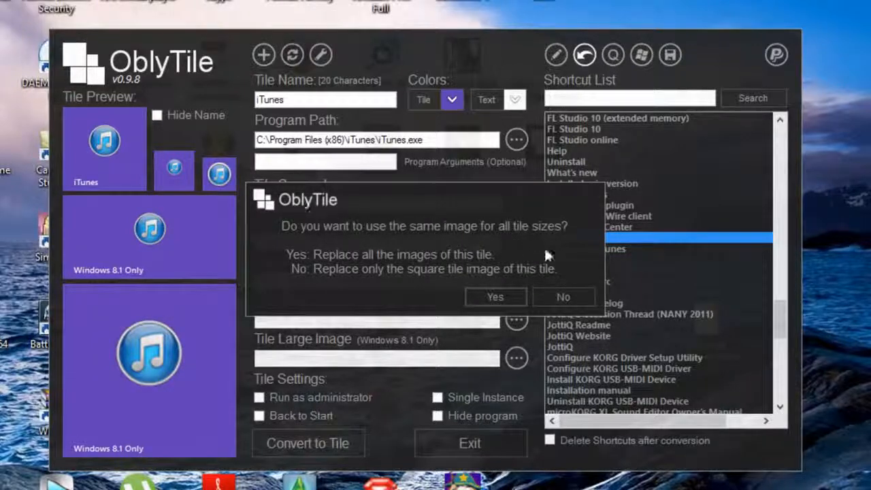
pyautogui.click(508, 298)
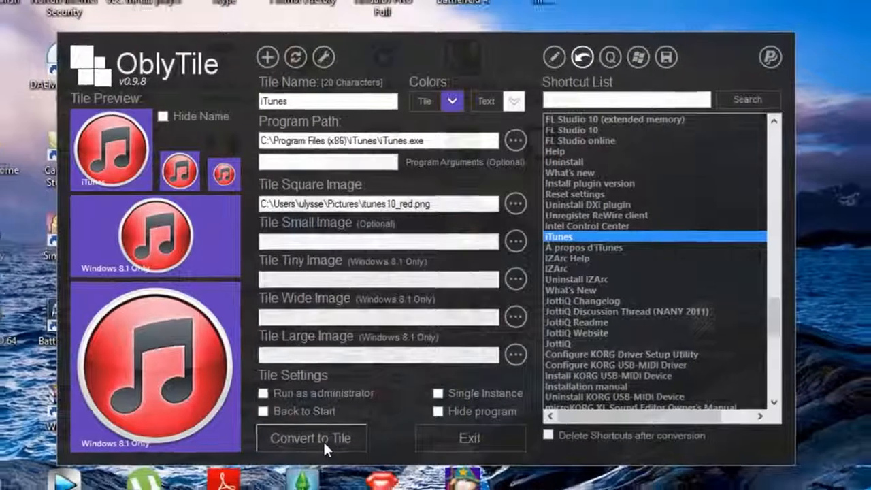
pyautogui.click(325, 444)
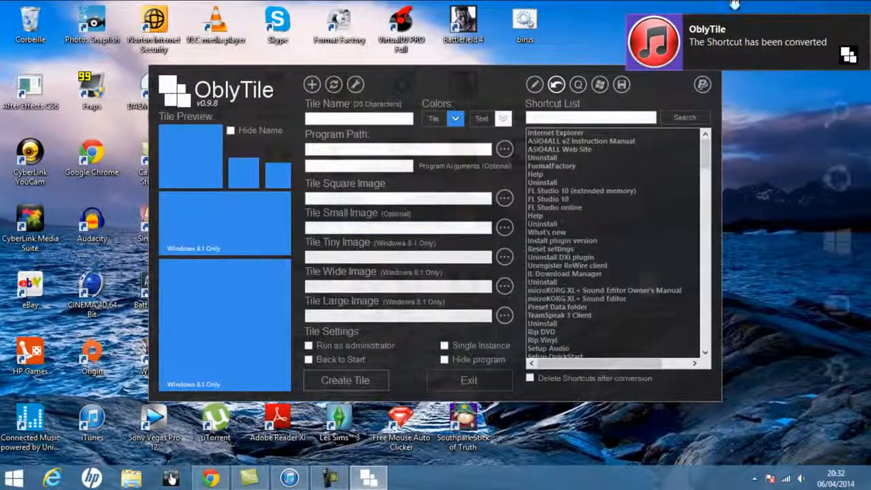
# Remove the original blue-icon iTunes tile from the Start screen and return to the desktop
pyautogui.moveTo(863, 10)
pyautogui.click(836, 244)
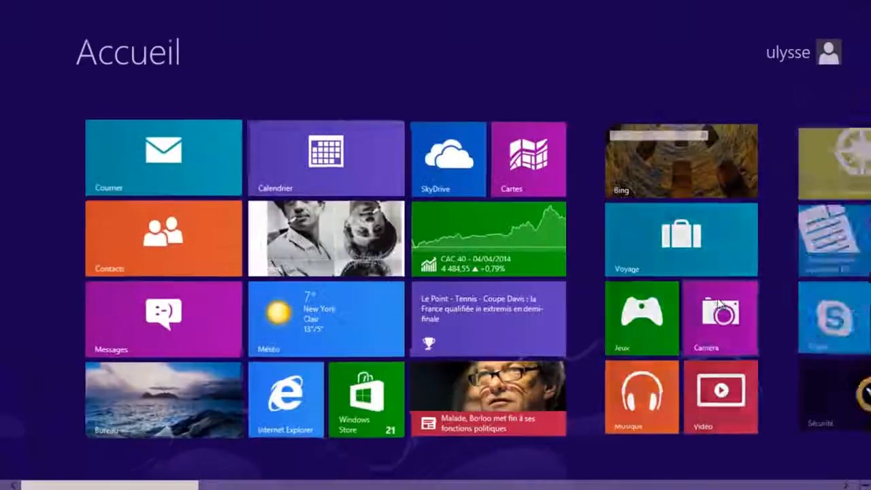
pyautogui.scroll(-10, 435, 272)
pyautogui.scroll(-10, 435, 272)
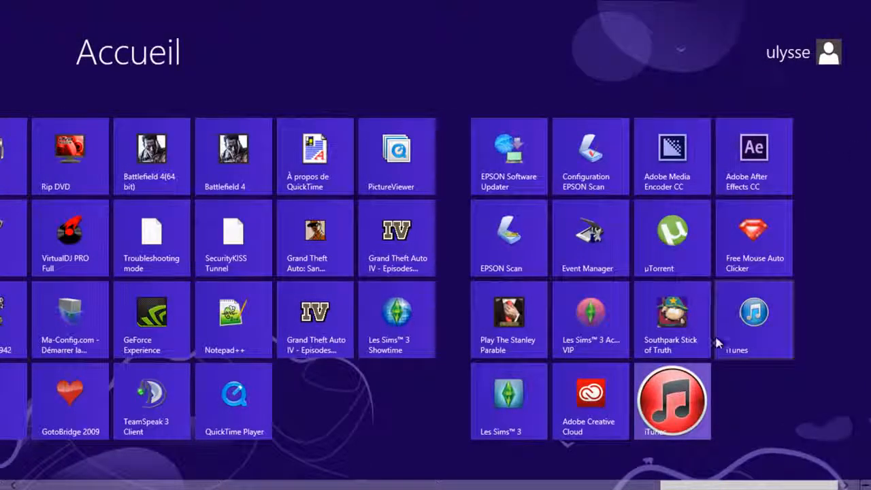
pyautogui.rightClick(748, 318)
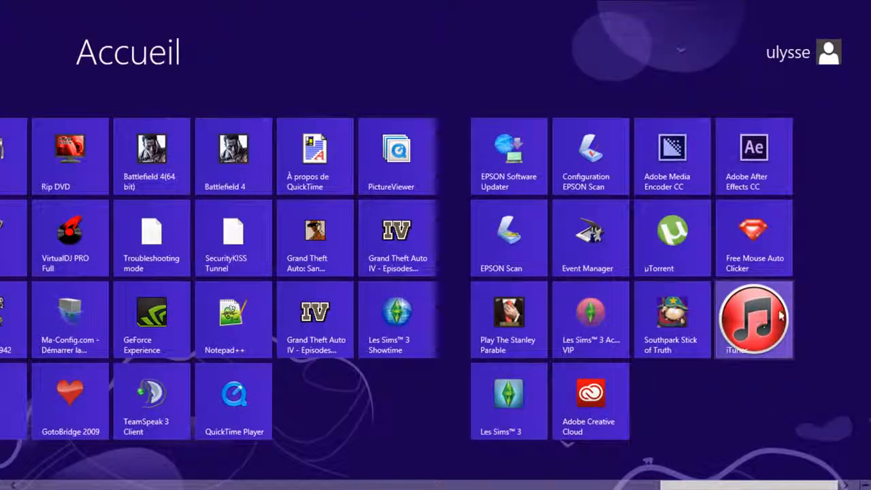
pyautogui.scroll(10, 14, 428)
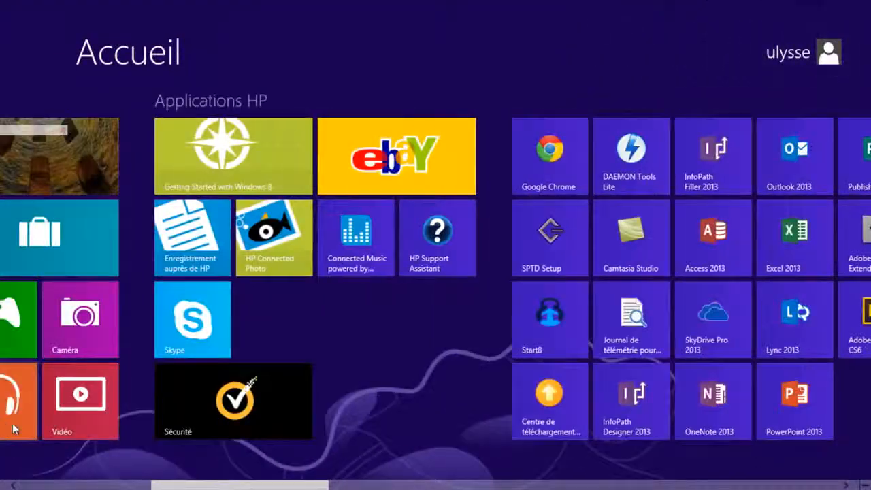
pyautogui.scroll(4, 15, 429)
pyautogui.click(119, 422)
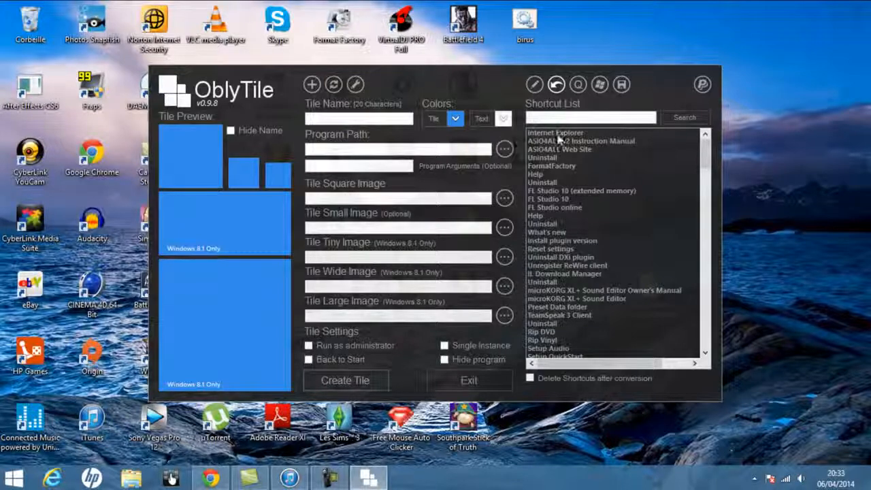
# Name the new tile Twitter and set its background colour to the preset white
pyautogui.click(384, 119)
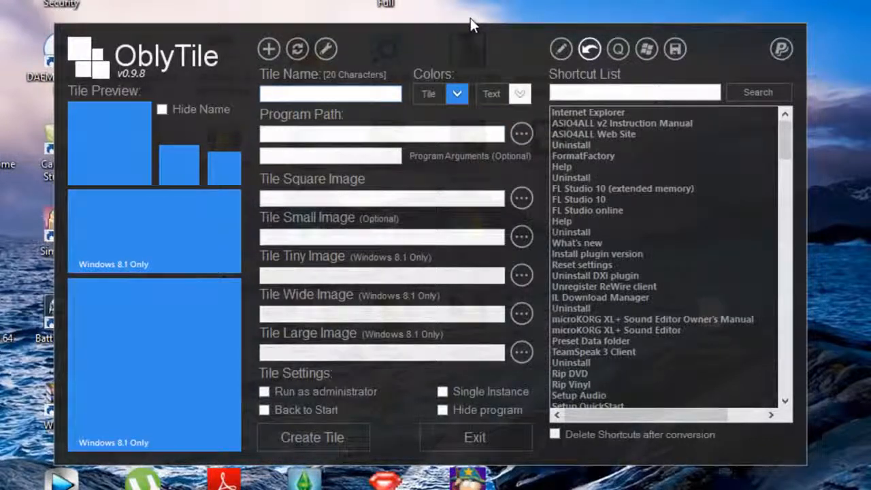
pyautogui.write('Twitter')
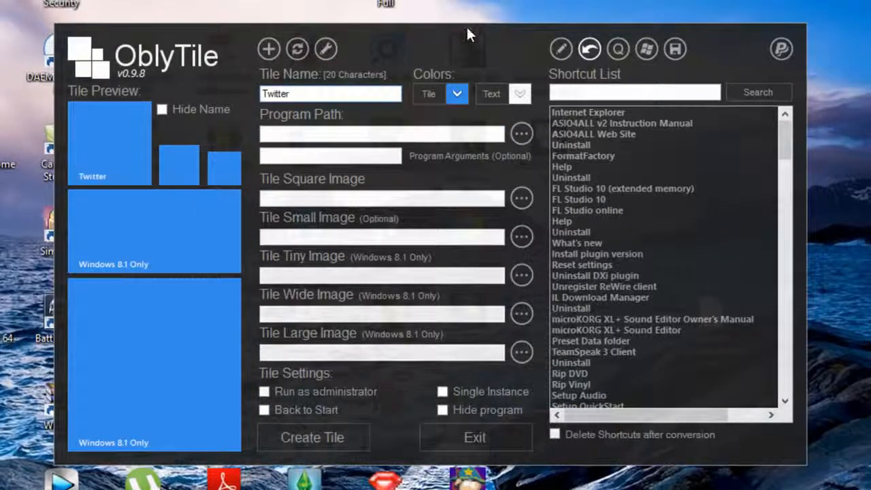
pyautogui.click(454, 95)
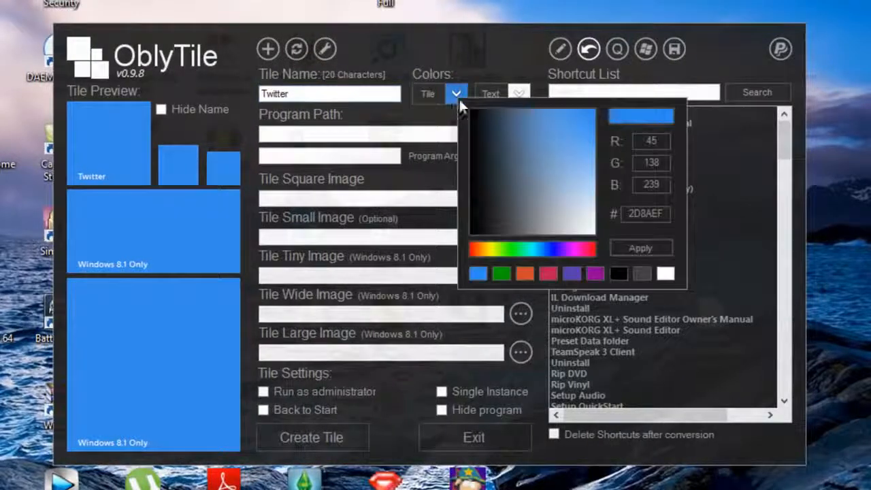
pyautogui.click(522, 250)
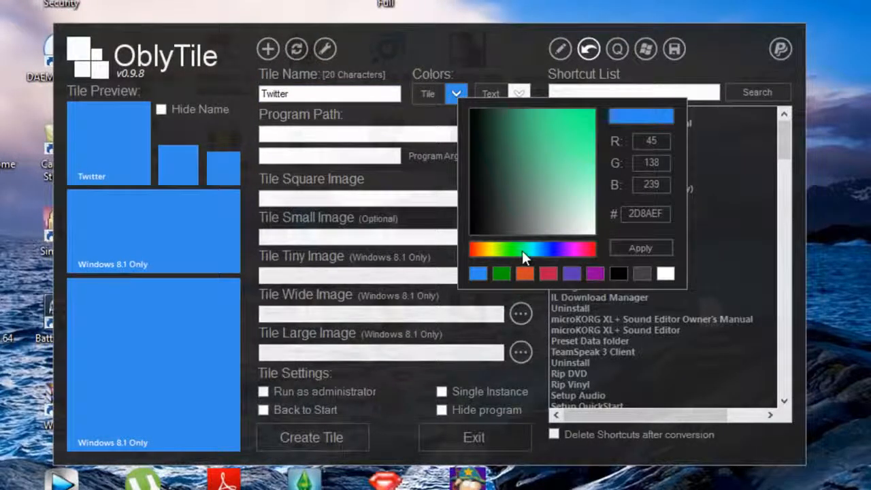
pyautogui.click(512, 248)
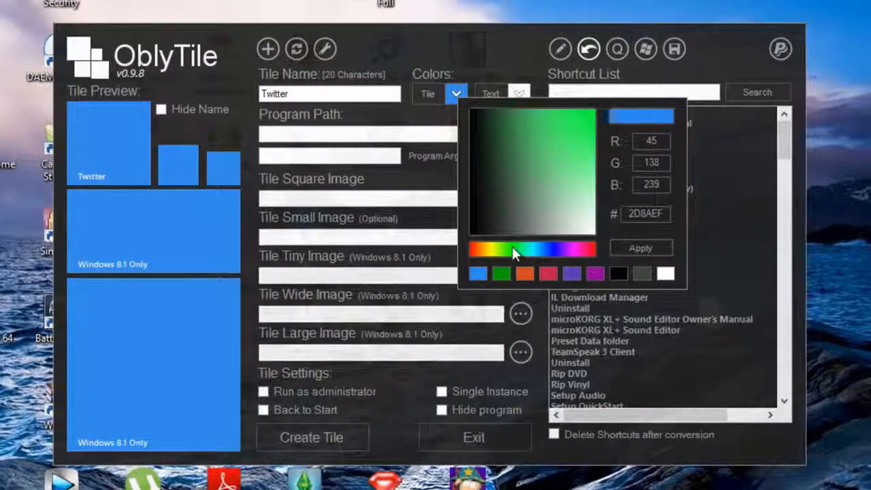
pyautogui.click(665, 273)
pyautogui.click(642, 243)
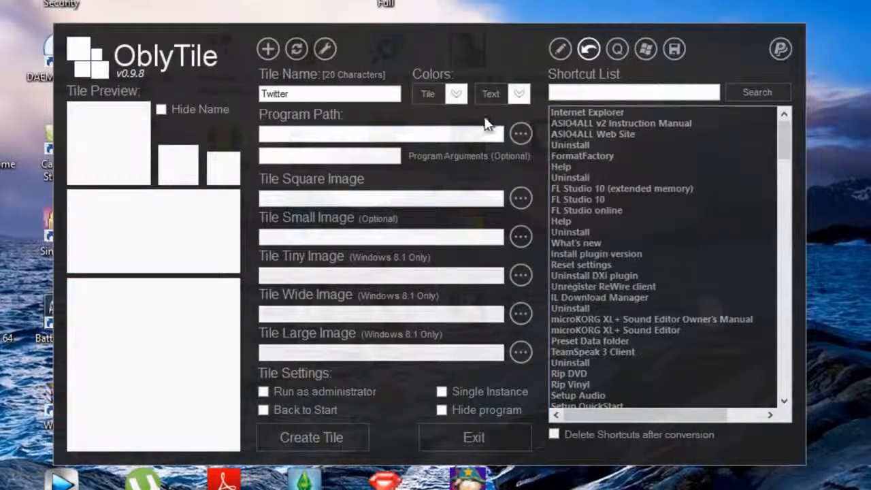
# Set the Twitter tile's text colour to the preset black
pyautogui.click(519, 93)
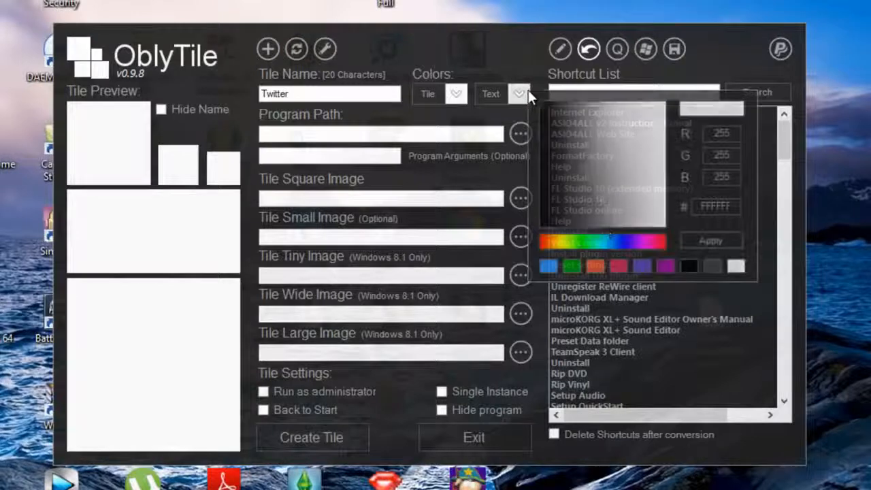
pyautogui.click(689, 264)
pyautogui.click(710, 240)
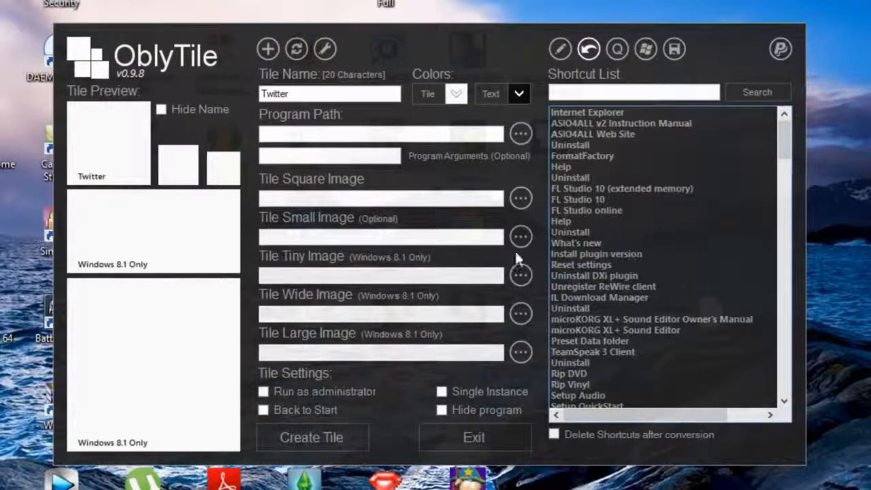
pyautogui.click(520, 134)
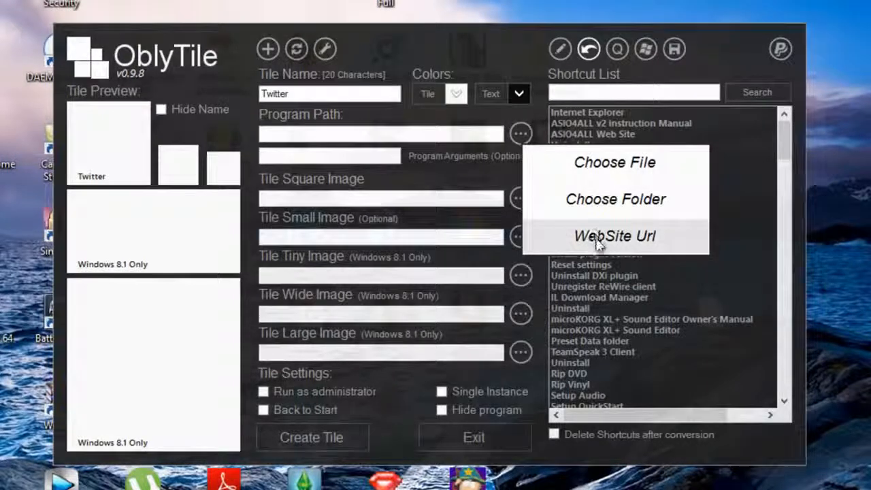
pyautogui.click(568, 244)
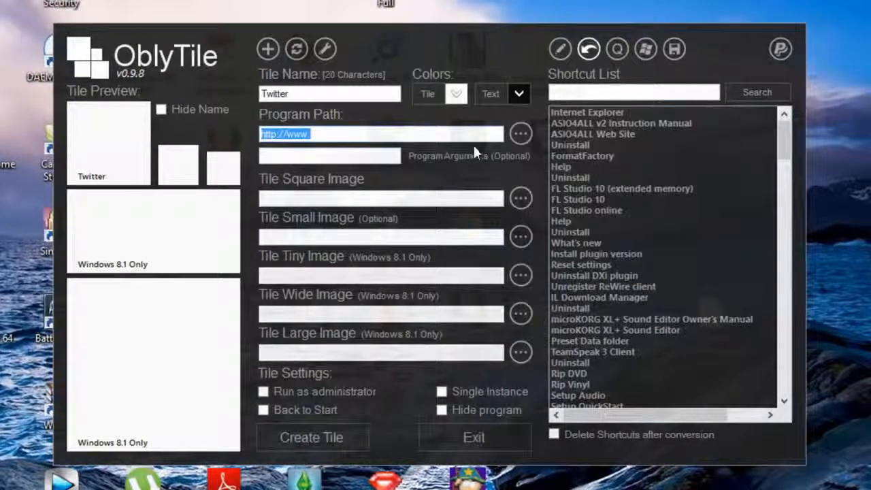
pyautogui.click(397, 134)
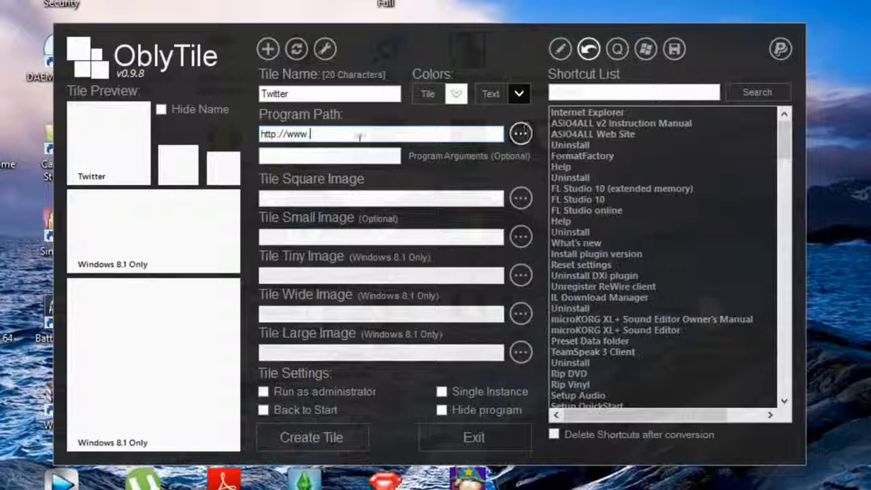
pyautogui.write('t')
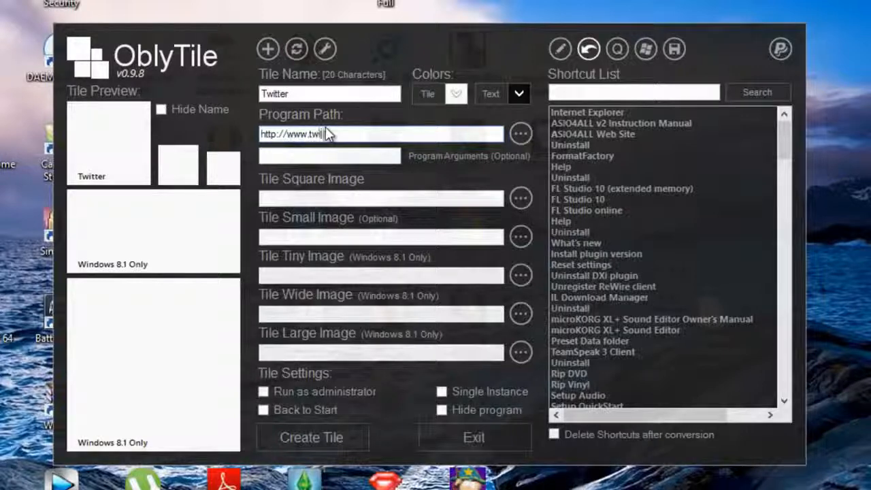
pyautogui.write('witter.com')
# Choose the Twitter-Bird-Logo picture from the Images library as the tile's square image
pyautogui.click(520, 198)
pyautogui.scroll(-1, 618, 166)
pyautogui.scroll(-10, 574, 253)
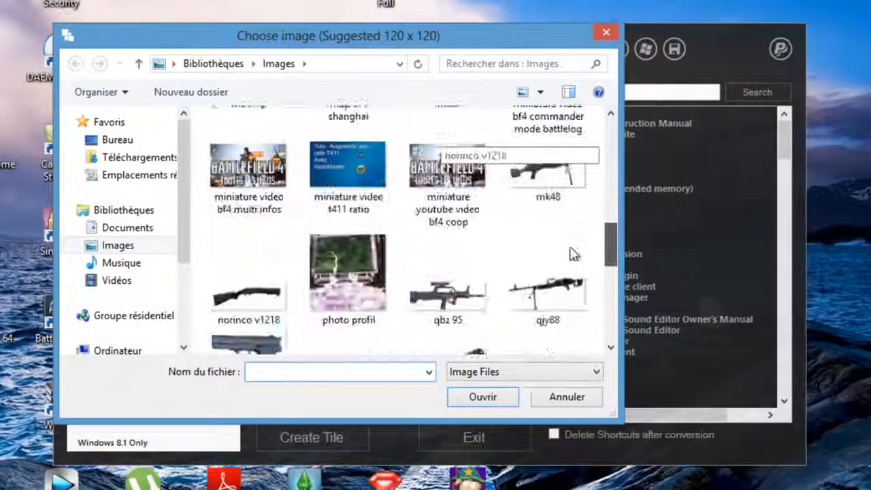
pyautogui.click(348, 233)
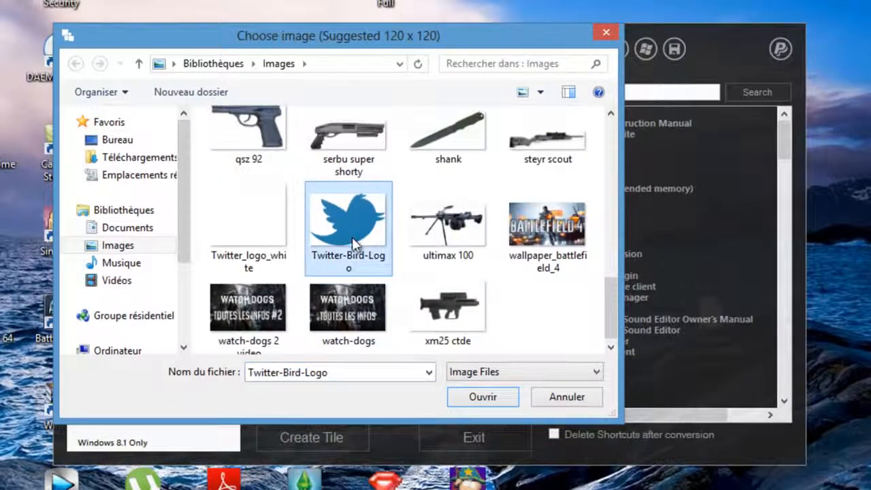
pyautogui.doubleClick(351, 236)
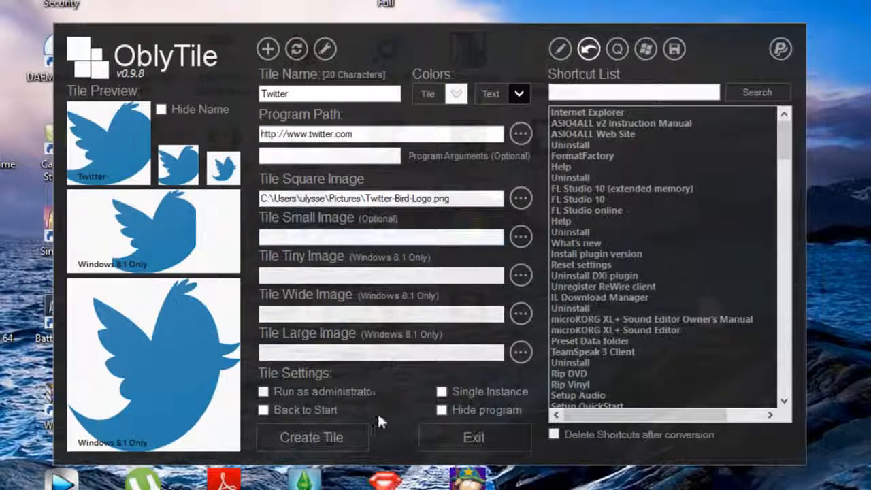
# Sample blue and white from the square preview, keeping white as the background colour, and create the Twitter tile
pyautogui.click(109, 131)
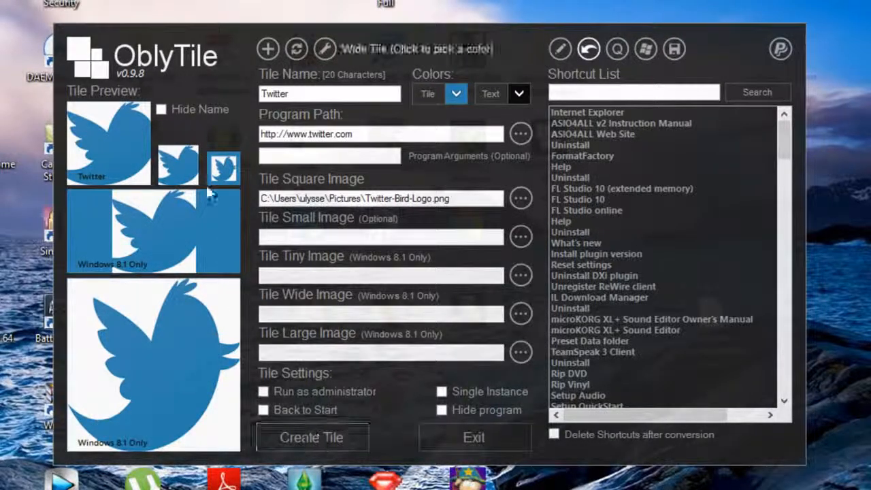
pyautogui.click(75, 141)
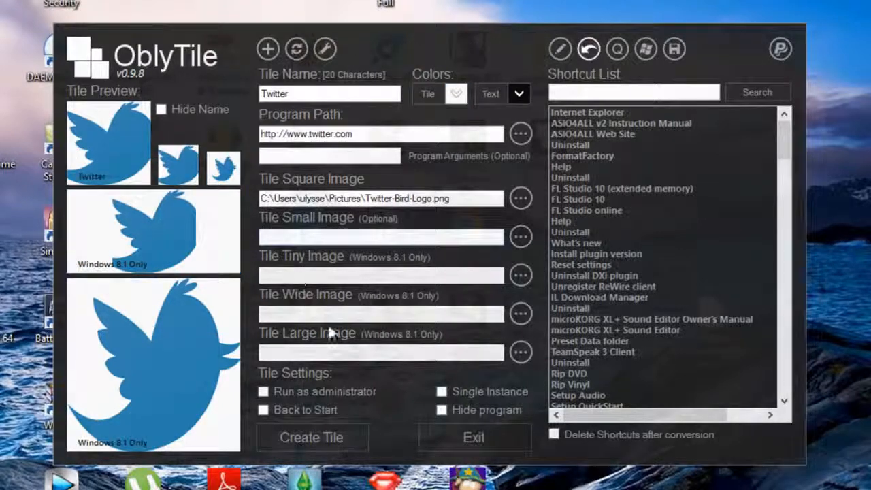
pyautogui.click(334, 438)
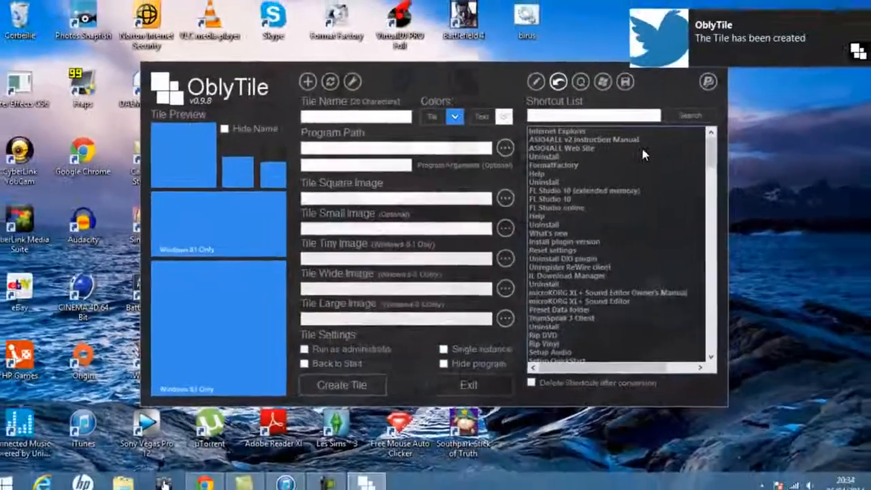
# Look through the Start screen for the new Twitter tile and search the applications for "twitt"
pyautogui.moveTo(870, 2)
pyautogui.click(866, 235)
pyautogui.scroll(-5, 729, 287)
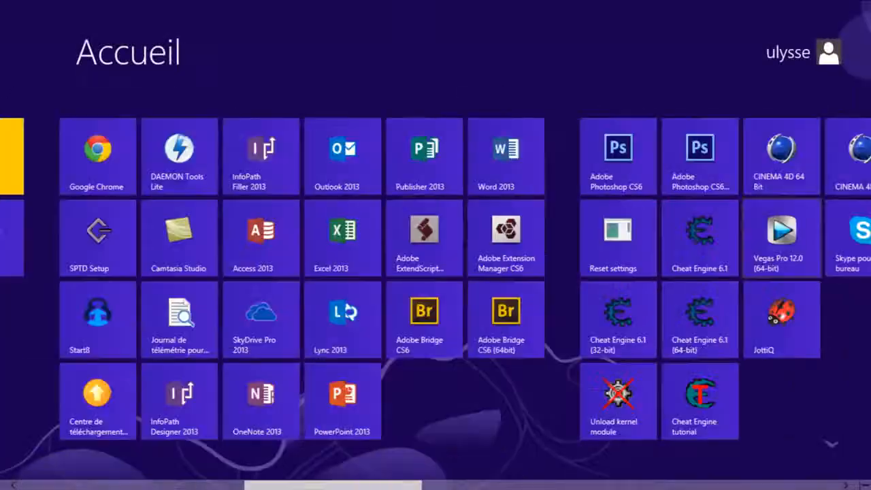
pyautogui.scroll(-10, 753, 320)
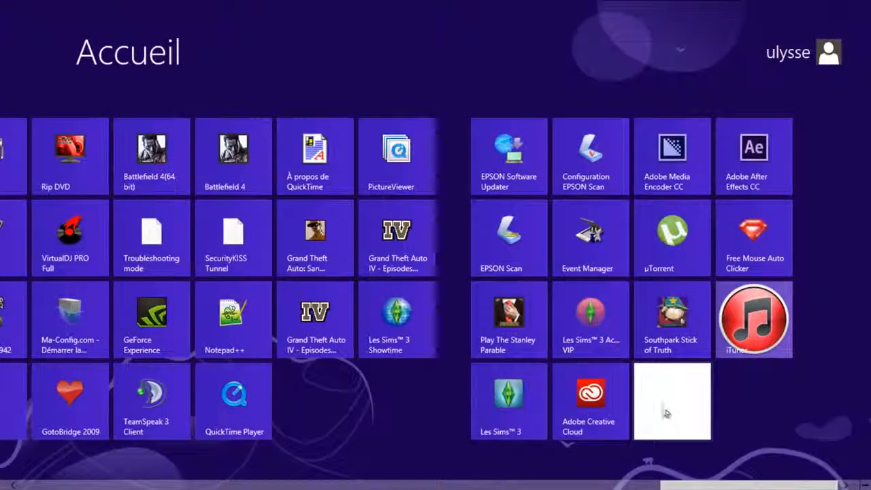
pyautogui.scroll(10, 680, 398)
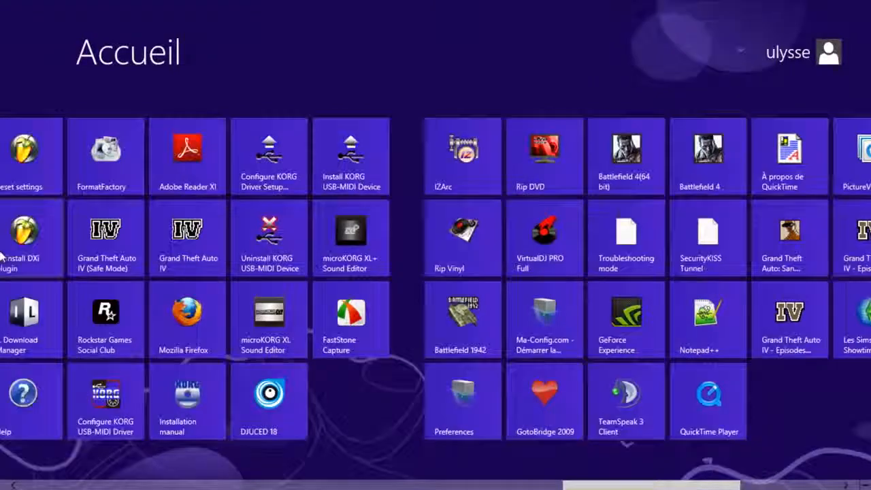
pyautogui.scroll(10, 390, 26)
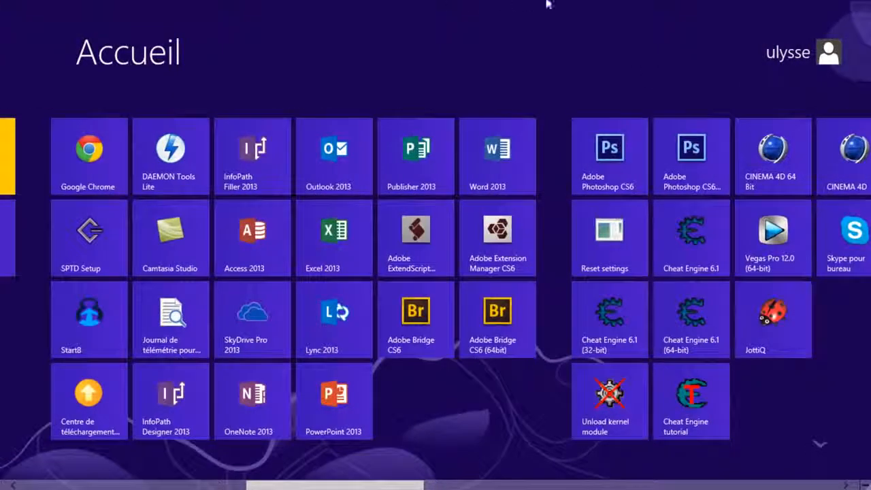
pyautogui.moveTo(867, 26)
pyautogui.click(837, 113)
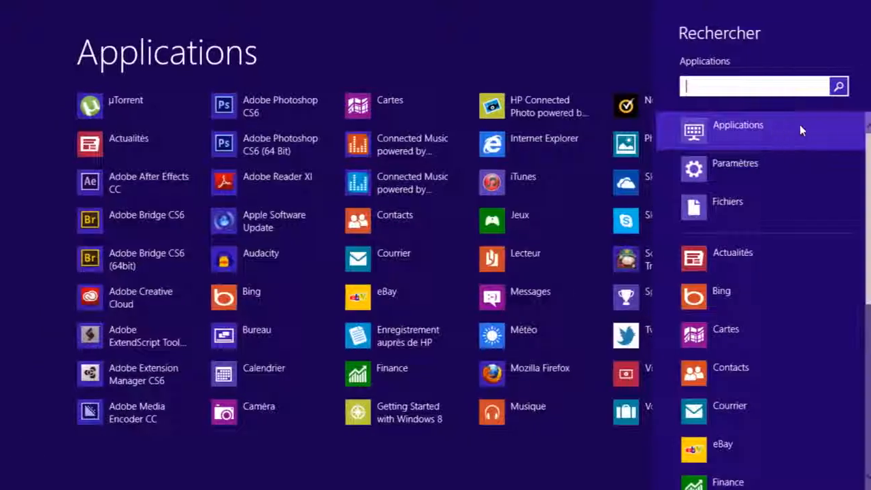
pyautogui.write('twitt')
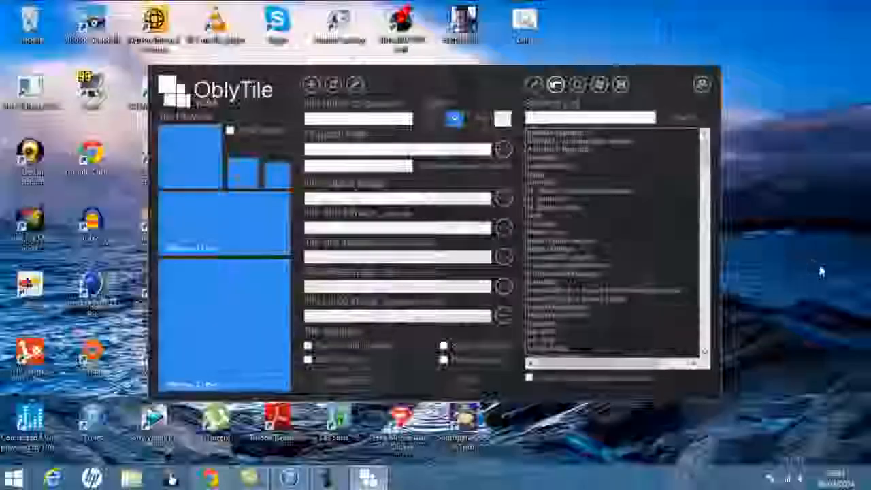
# Go back to the Start screen and examine all tile groups, including the last one, for the Twitter tile
pyautogui.moveTo(867, 20)
pyautogui.click(843, 235)
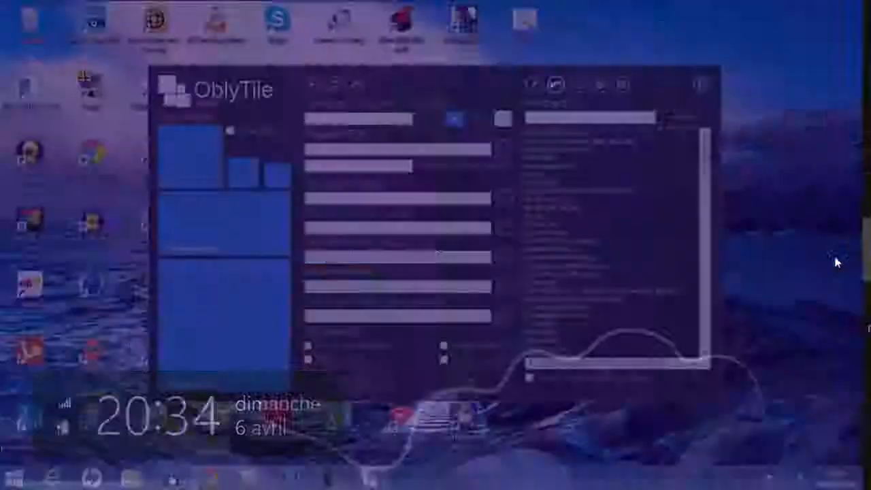
pyautogui.scroll(-5, 807, 225)
pyautogui.scroll(-8, 771, 239)
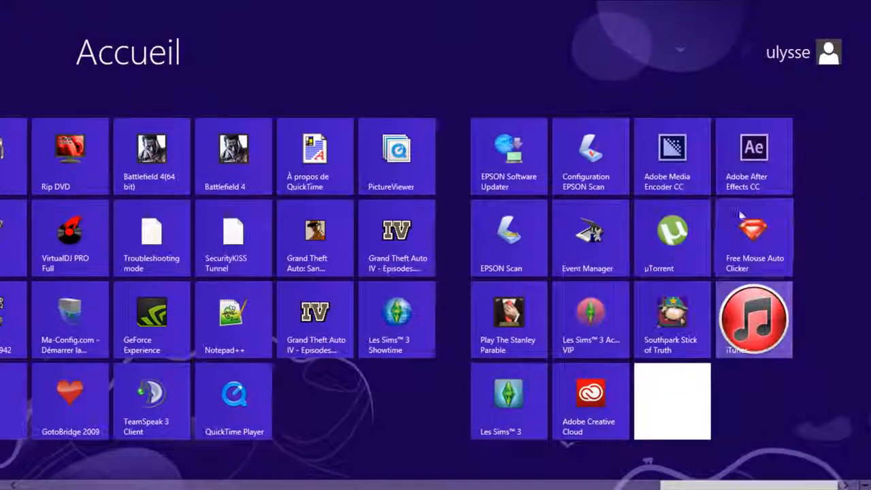
pyautogui.scroll(7, 850, 194)
pyautogui.scroll(4, 4, 448)
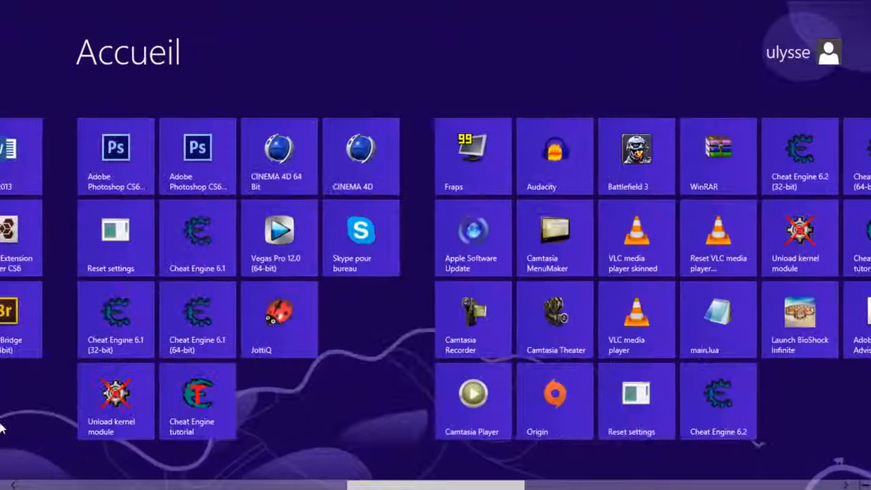
pyautogui.scroll(6, 4, 449)
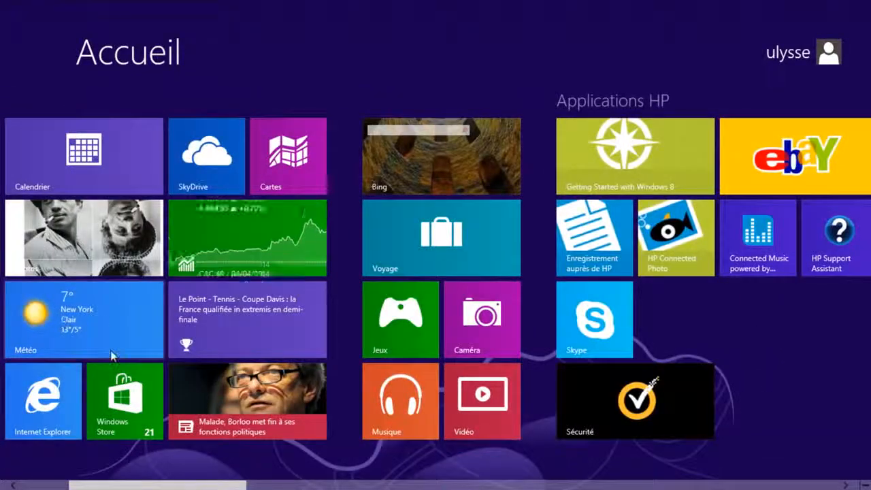
pyautogui.scroll(2, 2, 326)
pyautogui.scroll(-6, 867, 136)
pyautogui.scroll(-10, 757, 88)
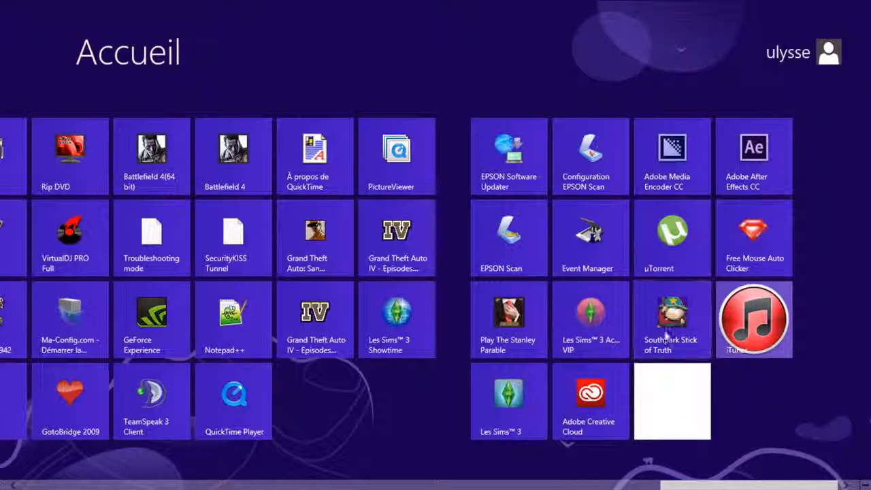
# Search the applications for "twitt", check the Twitter result's pin options and return to the desktop
pyautogui.moveTo(864, 41)
pyautogui.click(840, 121)
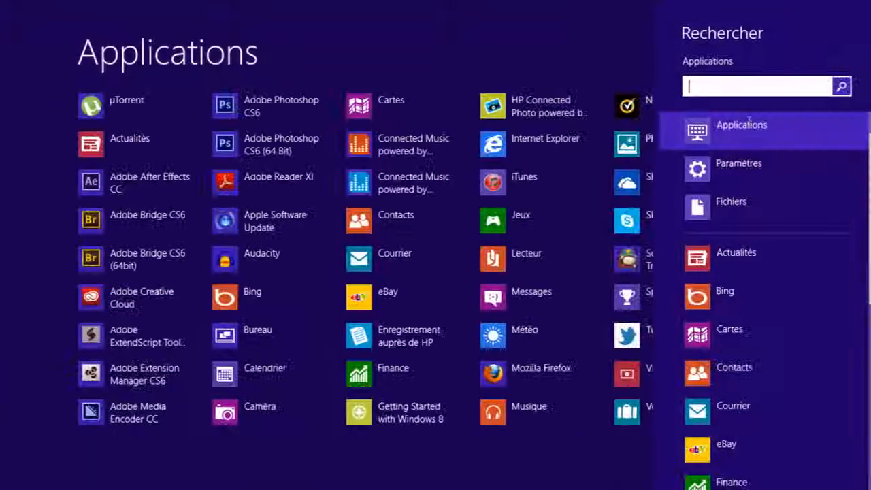
pyautogui.write('twitt')
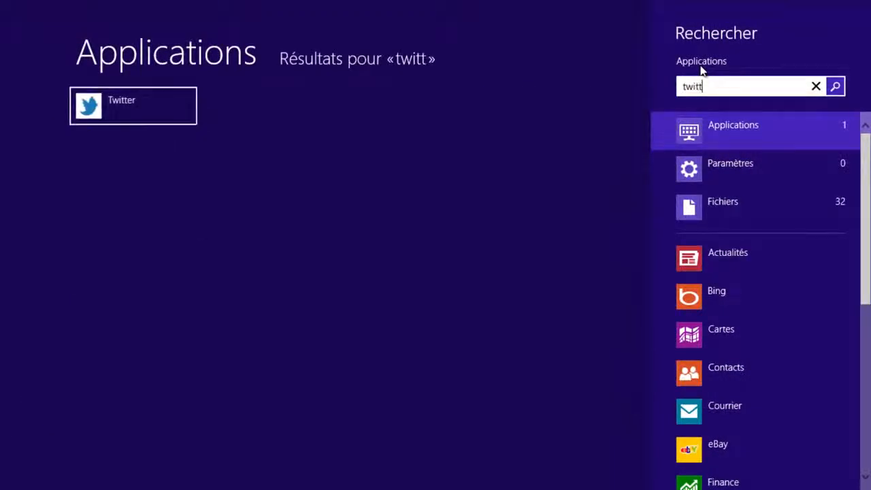
pyautogui.rightClick(168, 92)
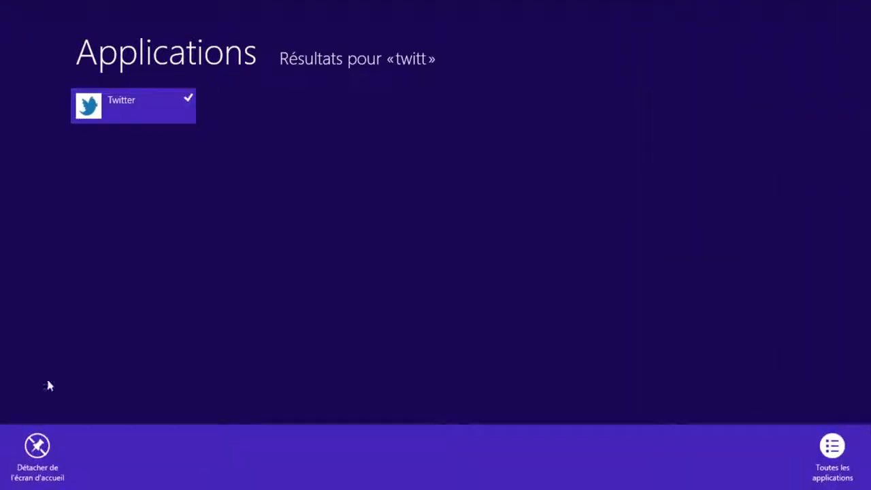
pyautogui.click(279, 232)
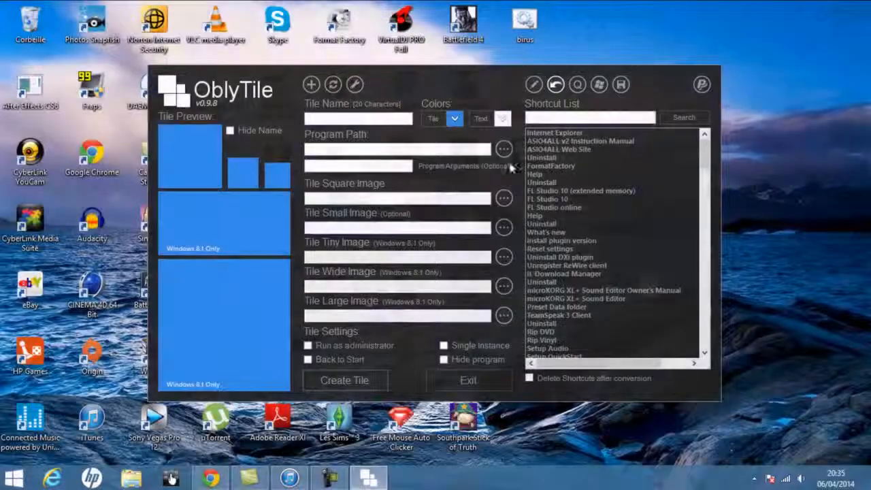
# Test the blank white Twitter tile in the last Start screen group by launching it, and close the Twitter browser tab
pyautogui.click(867, 267)
pyautogui.scroll(-10, 624, 412)
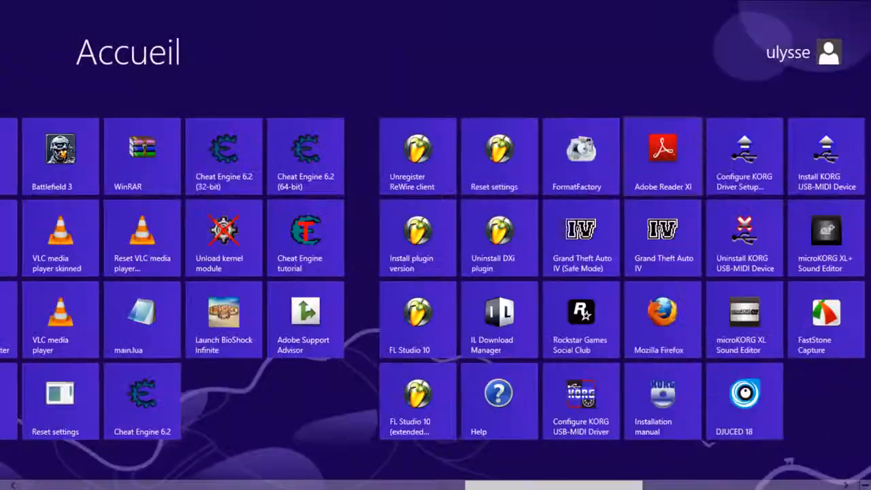
pyautogui.click(676, 406)
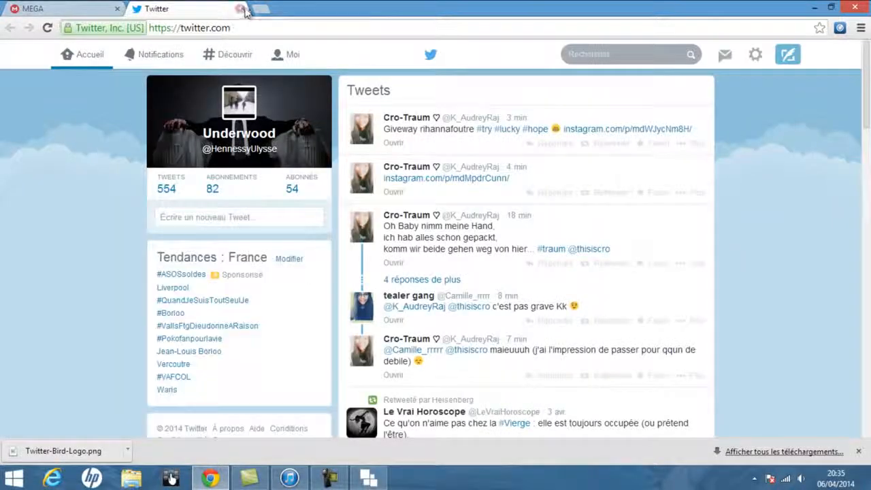
pyautogui.click(239, 8)
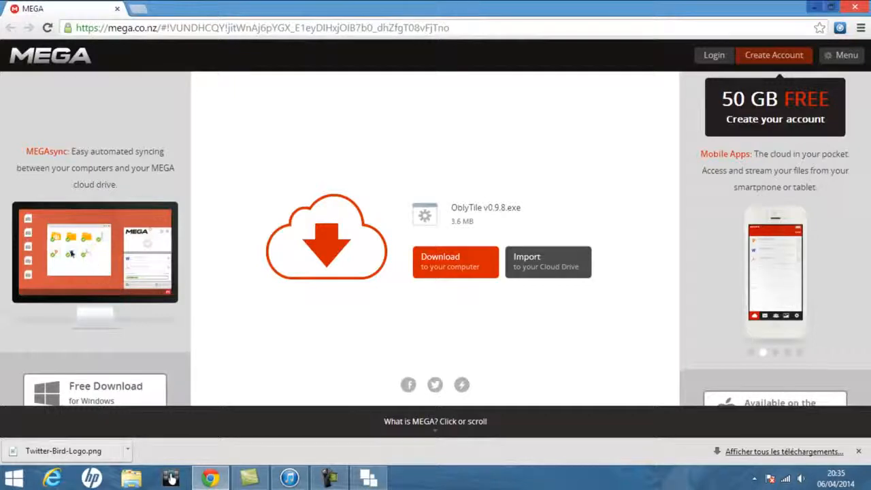
pyautogui.click(328, 478)
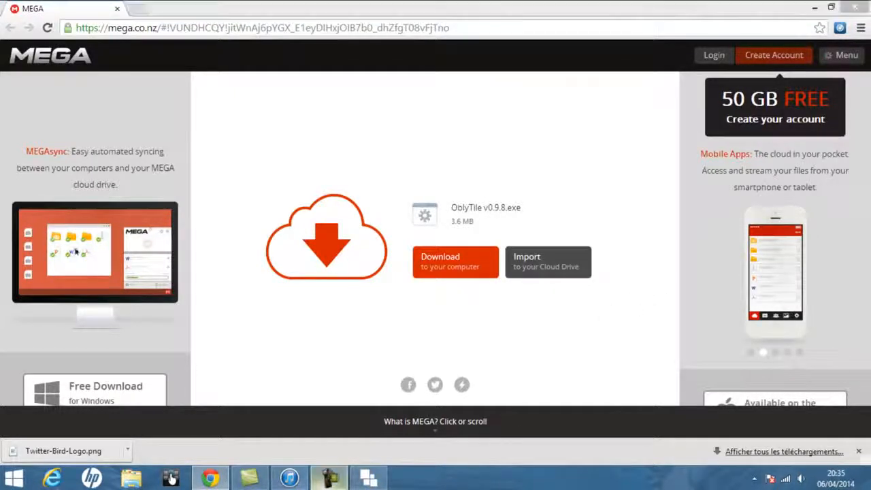